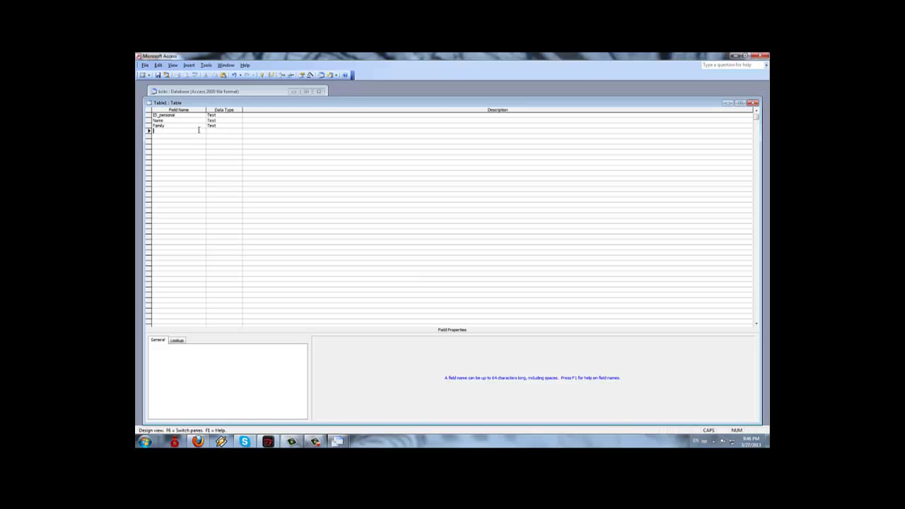
Step: Add a Position field below the Family field in the table design
type("P")
key("Caps_Lock")
type("osition")
Step: Make ID_personal the primary key and set its data type to AutoNumber
right_click(149, 115)
left_click(177, 117)
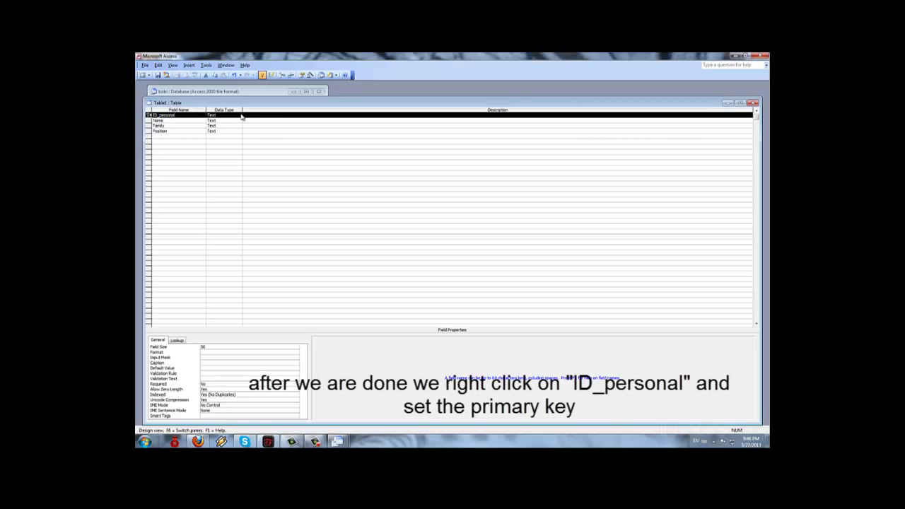
left_click(239, 115)
left_click(219, 147)
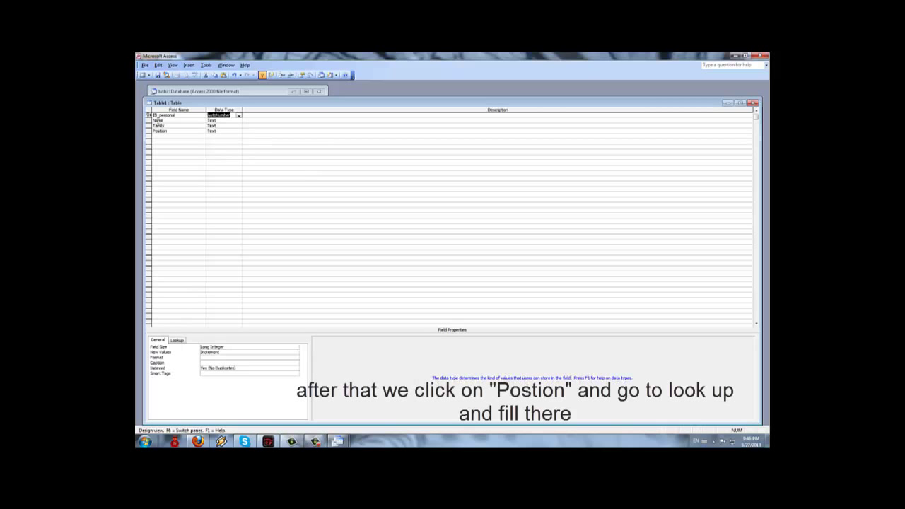
Step: Set the Position field's lookup display control to List Box with the row source 1;2;3
left_click(147, 131)
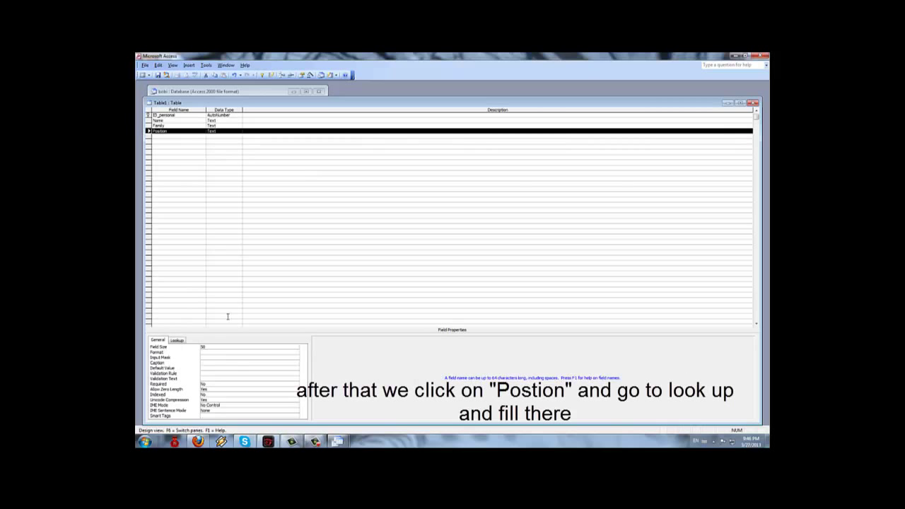
left_click(177, 340)
left_click(296, 347)
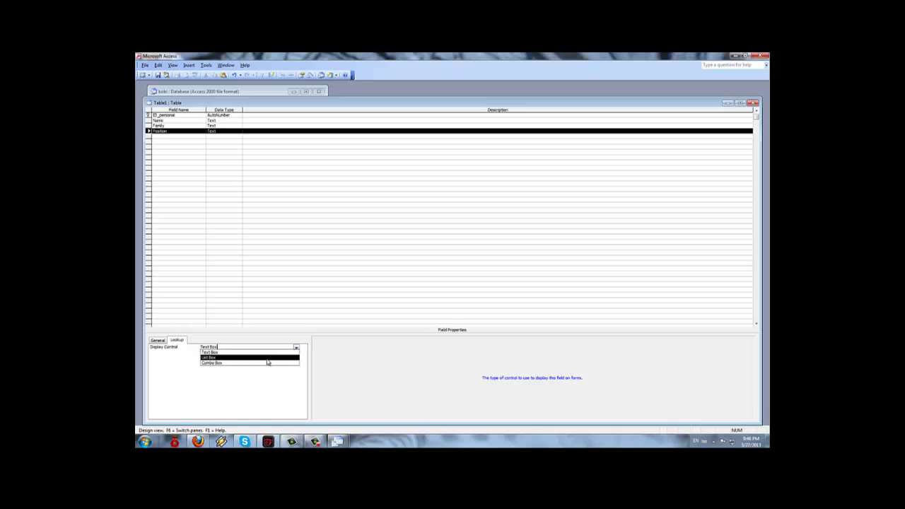
left_click(267, 358)
left_click(238, 356)
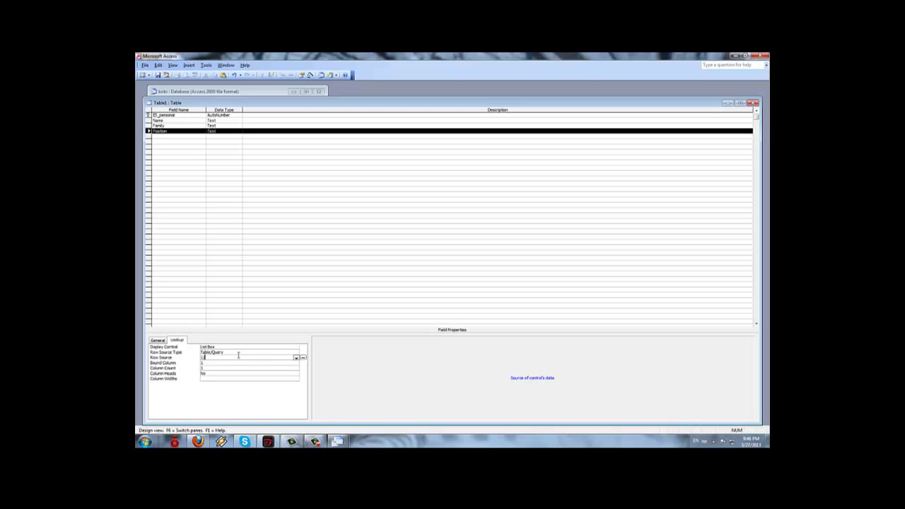
Step: Close the table design and save the table as Personal
left_click(753, 102)
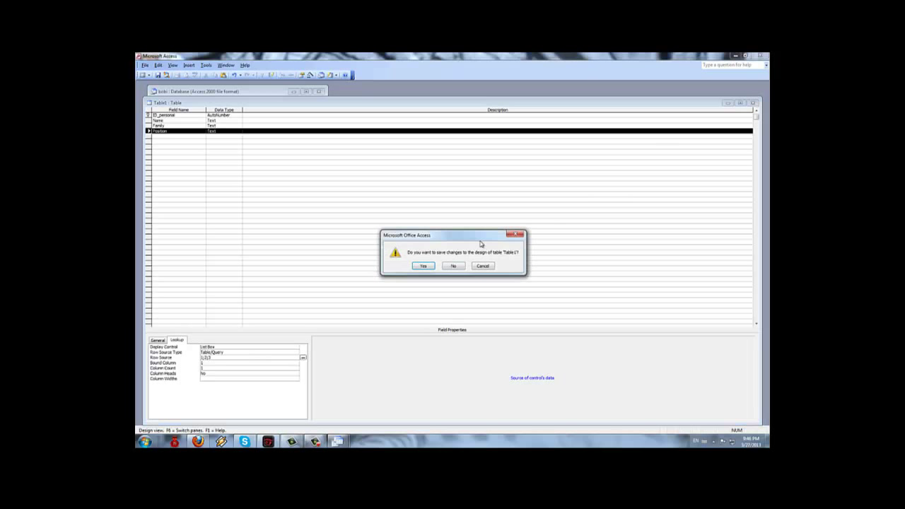
left_click(423, 267)
type("P")
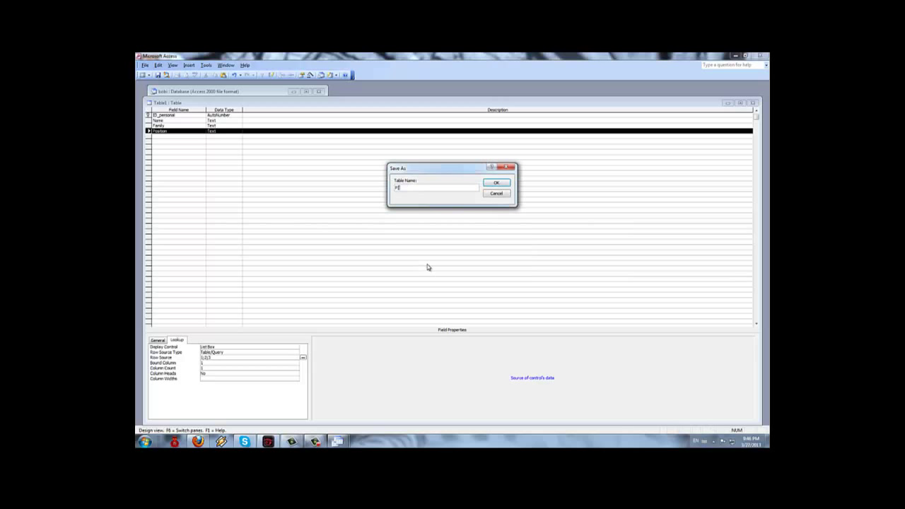
type("ersonal")
left_click(498, 184)
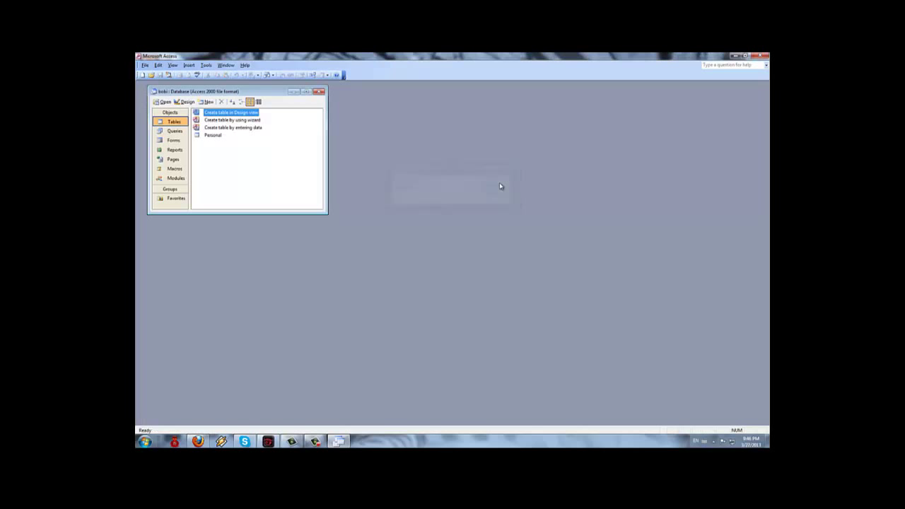
Step: Create a new table in Design view with the fields ID_Drink, name and price
double_click(212, 113)
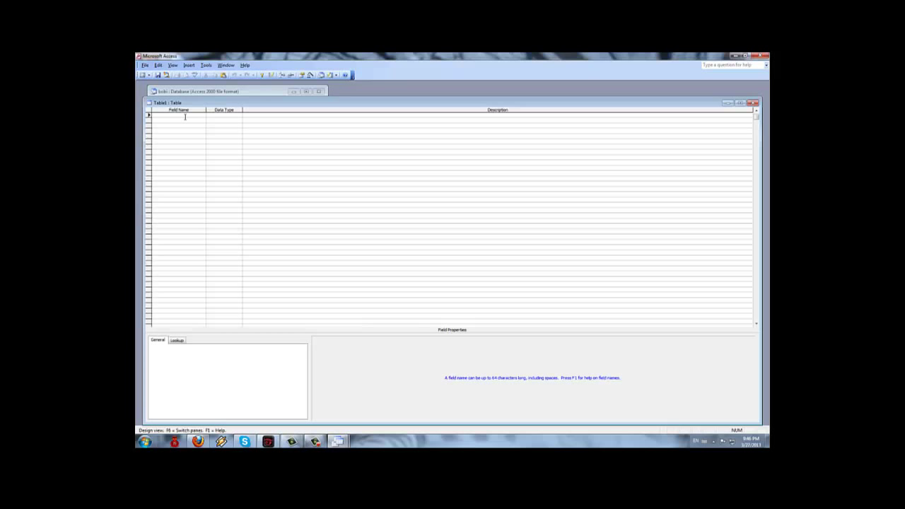
key("Caps_Lock")
type("ID_")
key("Caps_Lock")
left_click(196, 121)
left_click(201, 125)
Step: Set the ID_Drink field's data type to AutoNumber
left_click(233, 115)
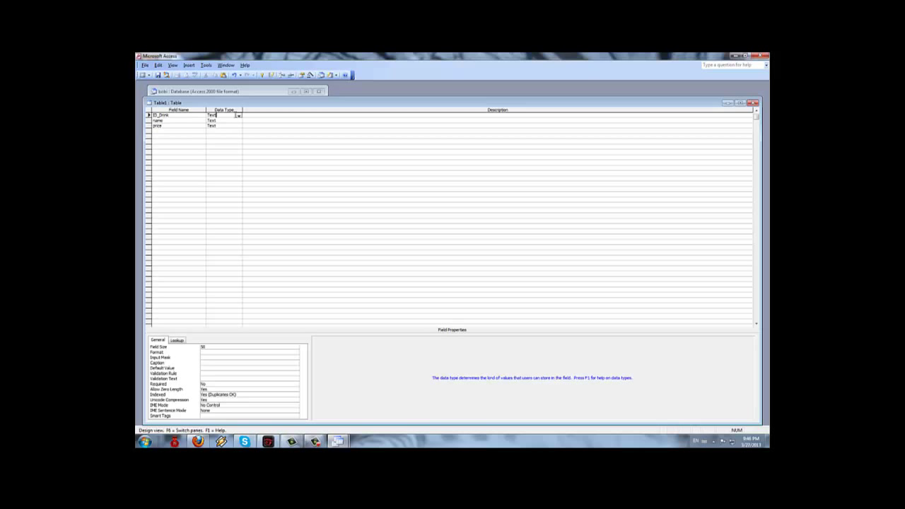
left_click(238, 115)
left_click(230, 147)
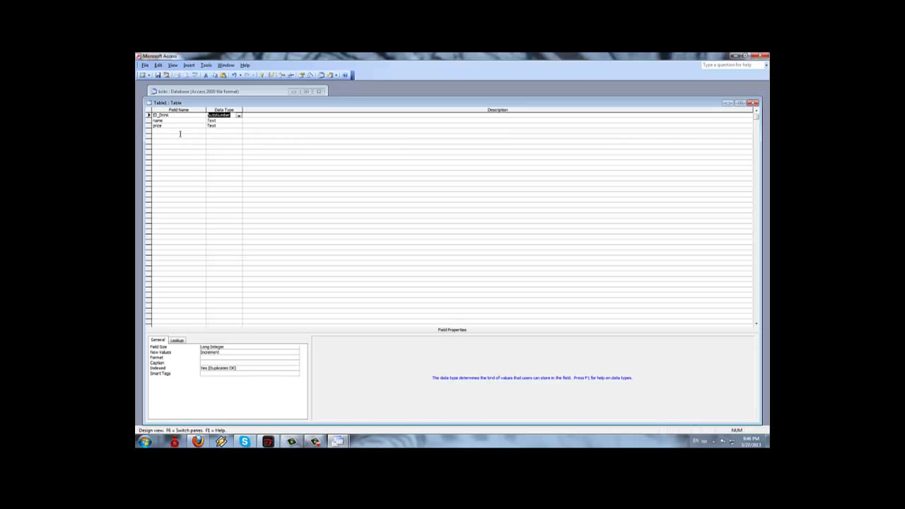
left_click(225, 121)
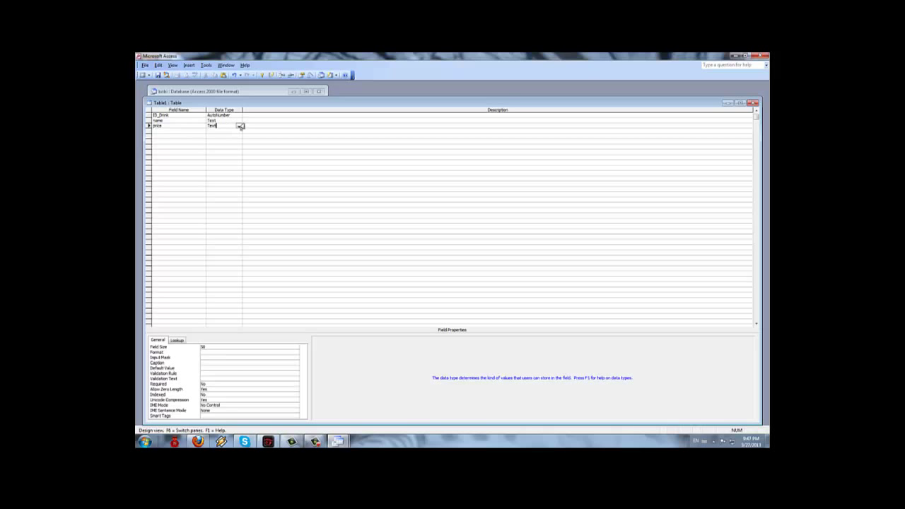
left_click(239, 121)
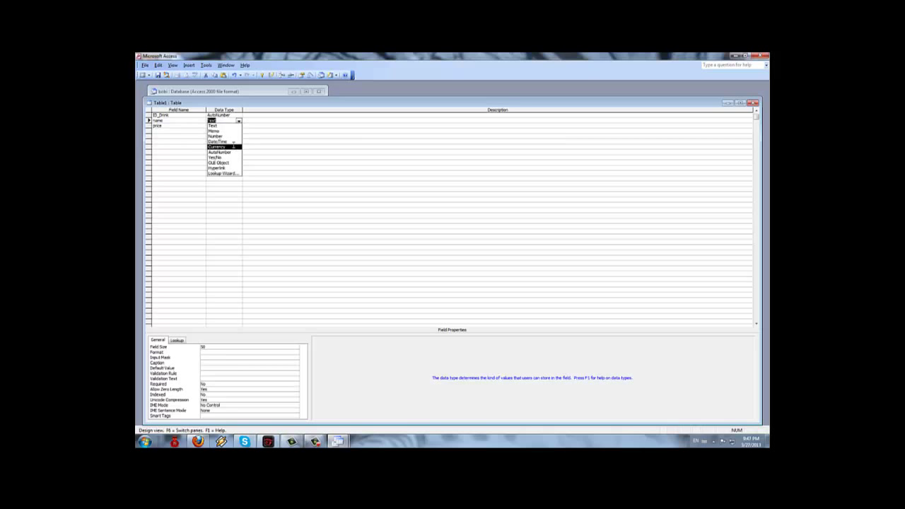
left_click(234, 147)
left_click(239, 122)
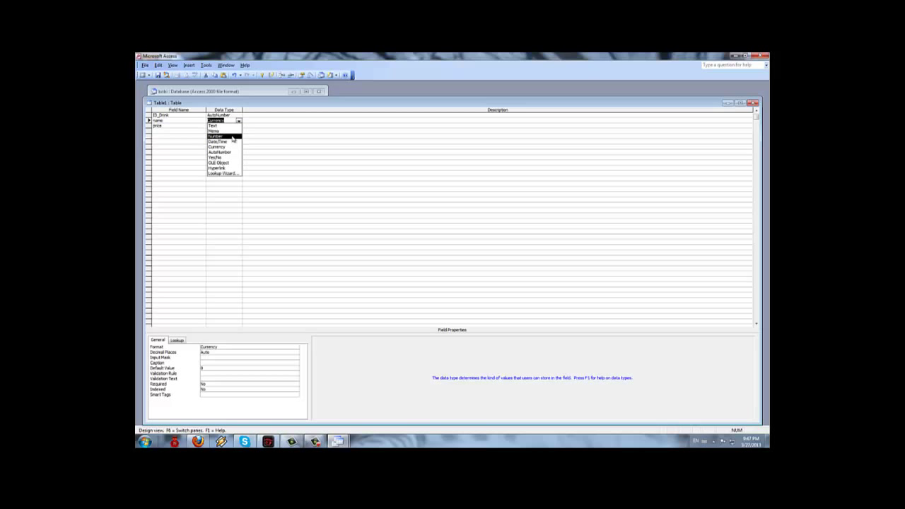
left_click(236, 125)
Step: Set the price field's data type to Currency and make ID_Drink the primary key
left_click(238, 126)
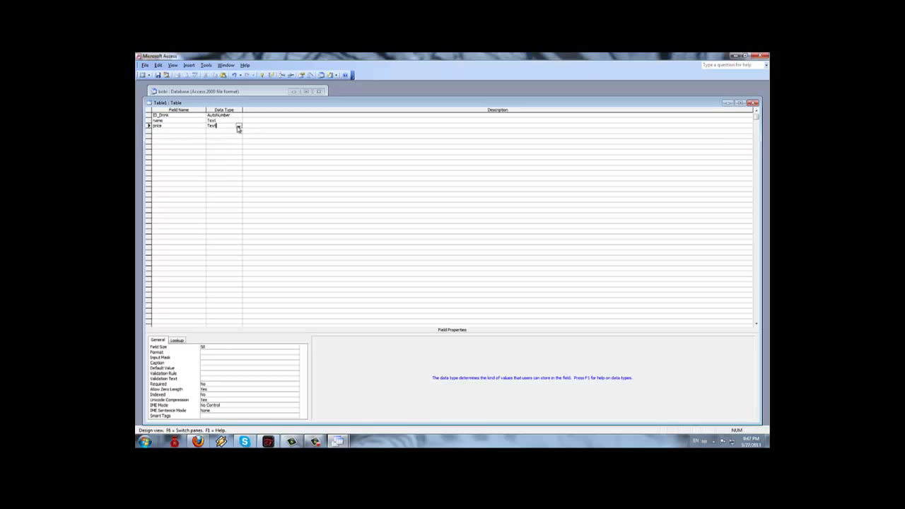
left_click(239, 126)
left_click(229, 152)
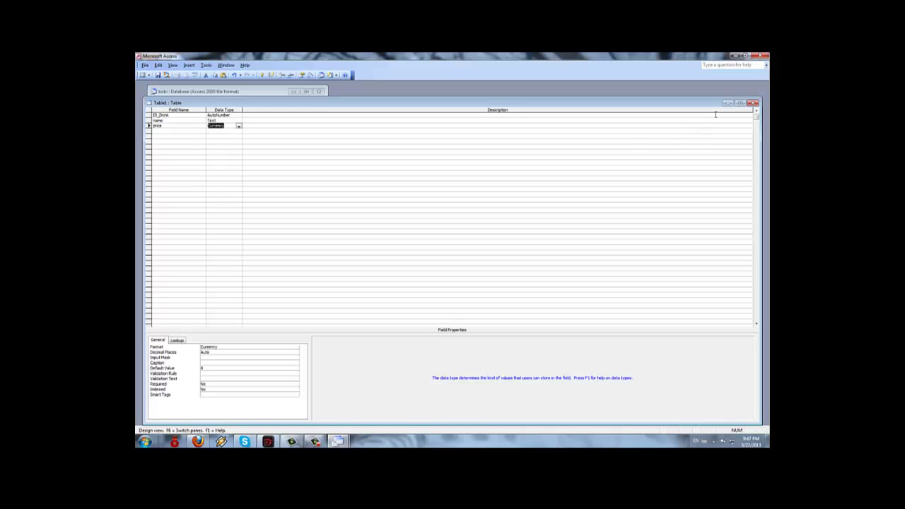
right_click(149, 115)
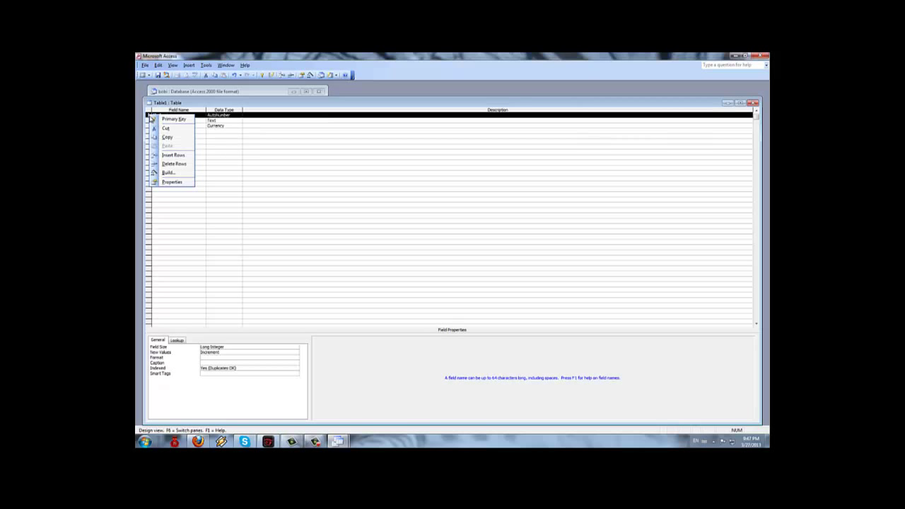
left_click(166, 116)
Step: Close the table design and save the table as Drinks
left_click(753, 103)
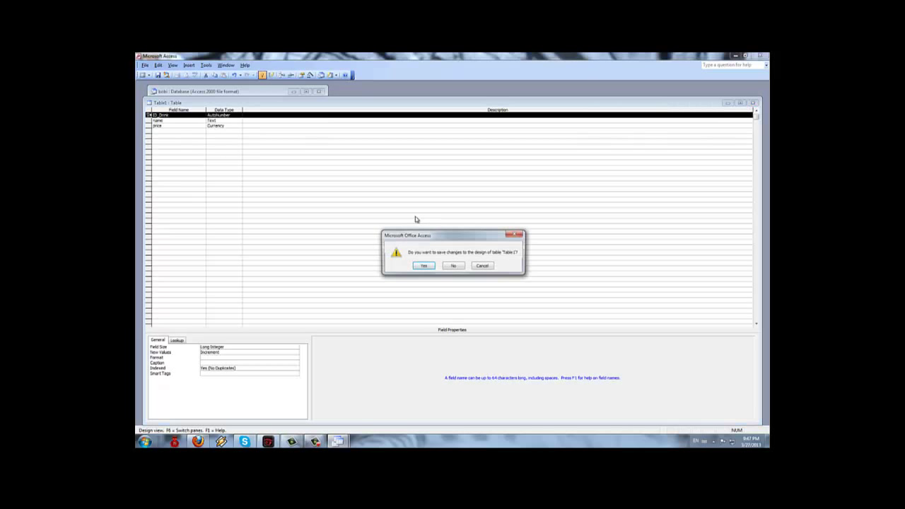
left_click(423, 266)
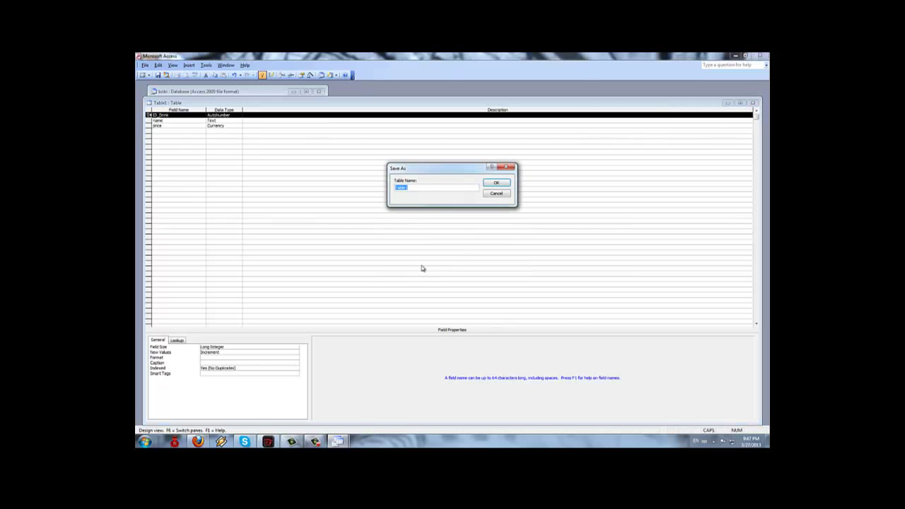
type("Drinks")
left_click(504, 186)
Step: Create another table in Design view with the fields ID_order, table, date, start time, end time and personal
double_click(226, 114)
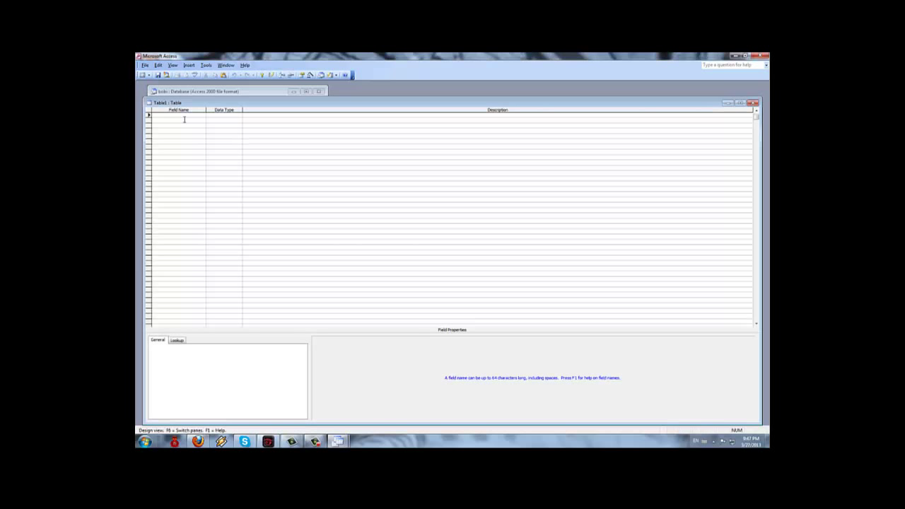
key("Caps_Lock")
type("ID_")
key("Caps_Lock")
type("order")
key("Down")
key("Down")
type("date")
key("Down")
type("star")
key("Down")
type("e")
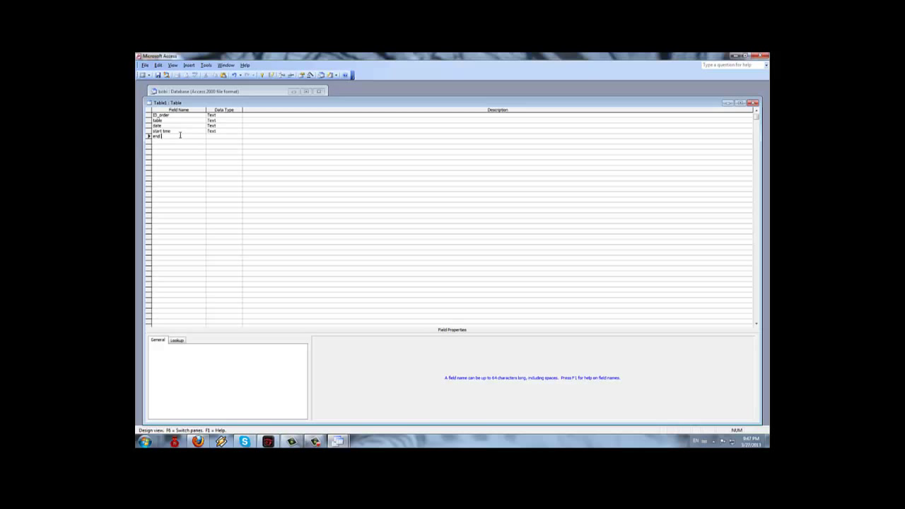
key("Down")
type("personal")
Step: Set the ID_order field's data type to AutoNumber
left_click(220, 116)
left_click(238, 115)
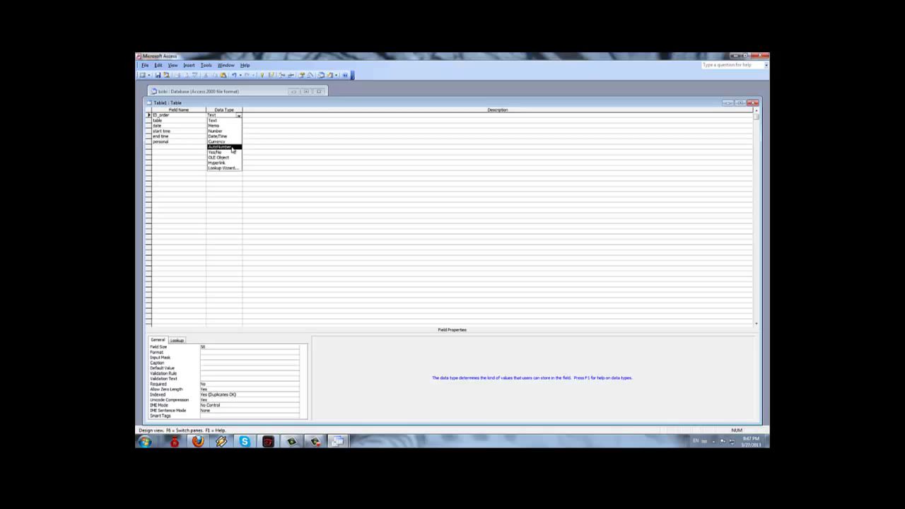
left_click(220, 146)
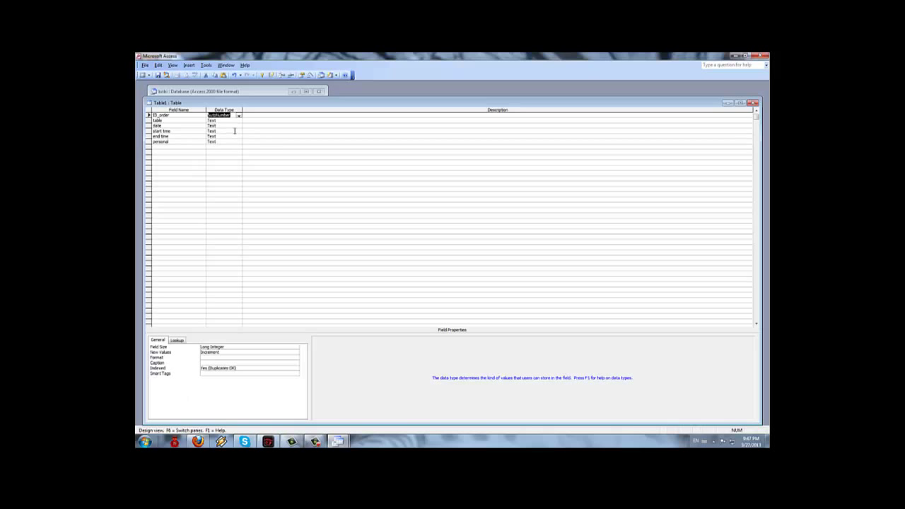
Step: Set the data type of the date, start time and end time fields to Date/Time
left_click(223, 125)
left_click(239, 126)
left_click(225, 147)
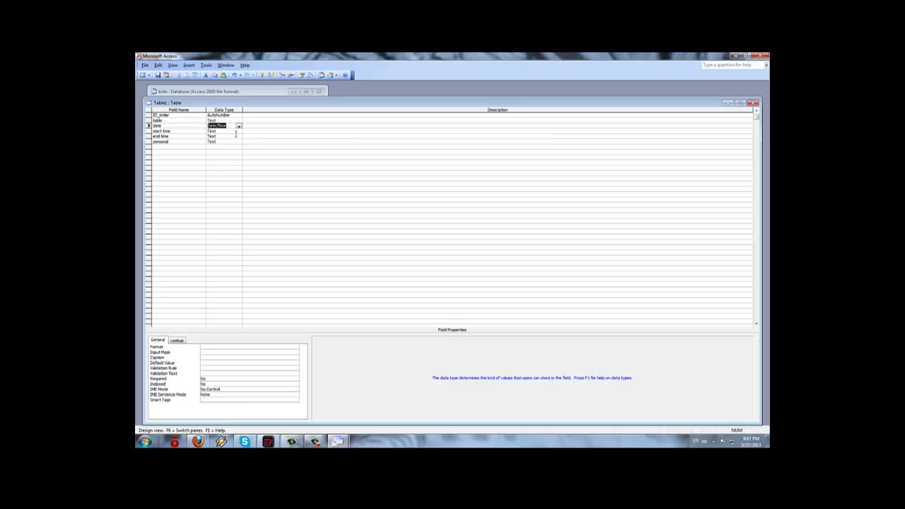
left_click(239, 132)
left_click(230, 152)
left_click(238, 137)
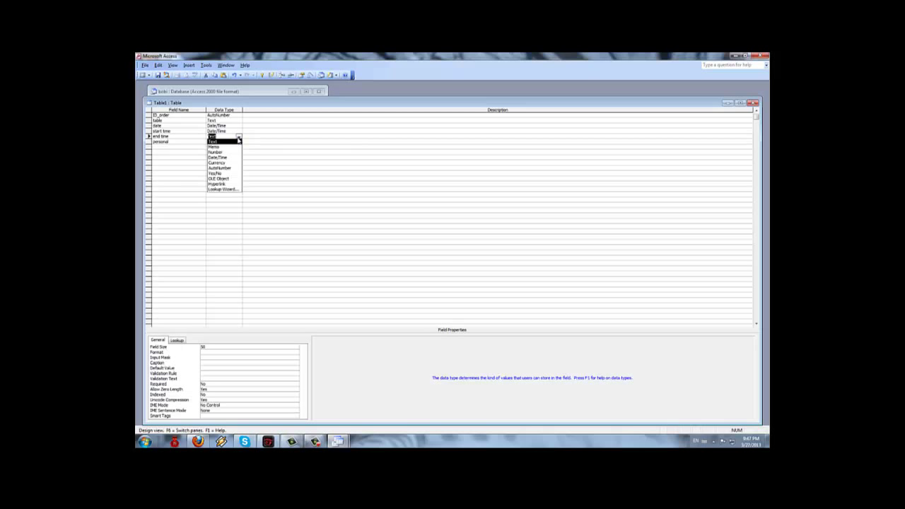
left_click(232, 157)
Step: Set the personal field's data type to Number and make ID_order the primary key
left_click(239, 141)
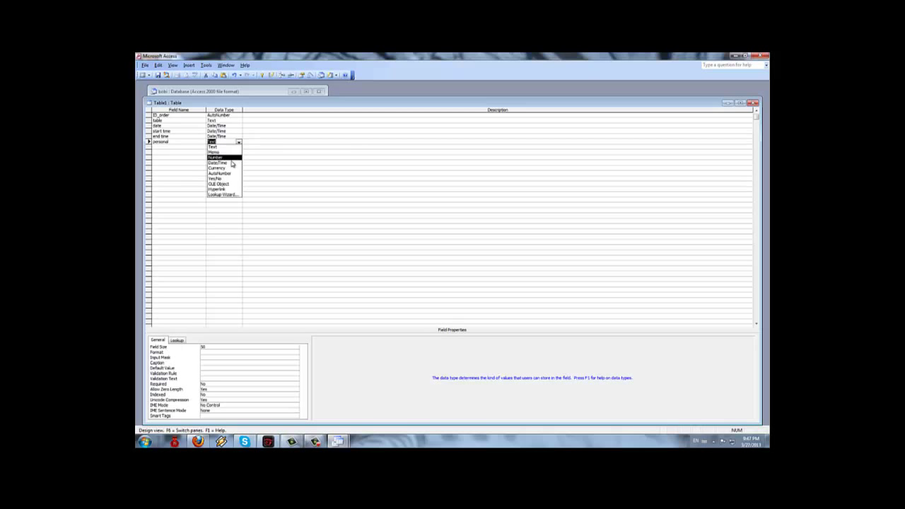
left_click(225, 157)
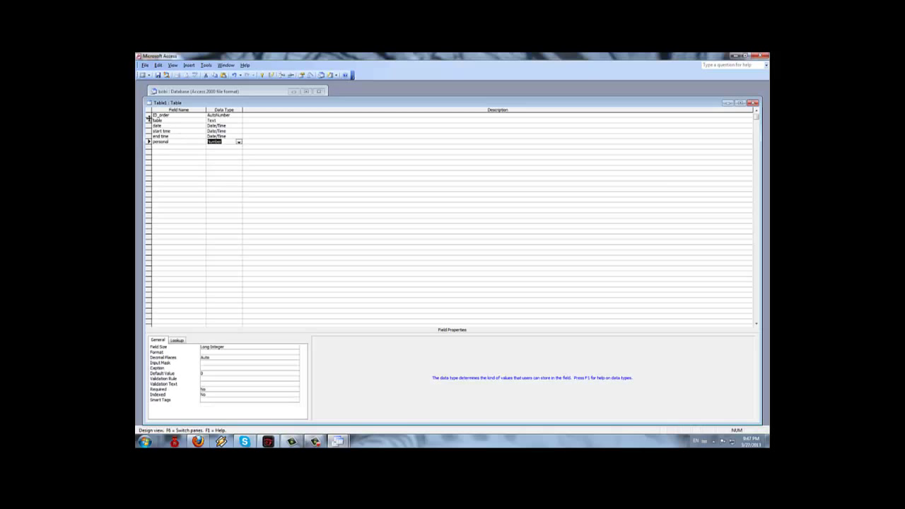
right_click(149, 115)
left_click(169, 119)
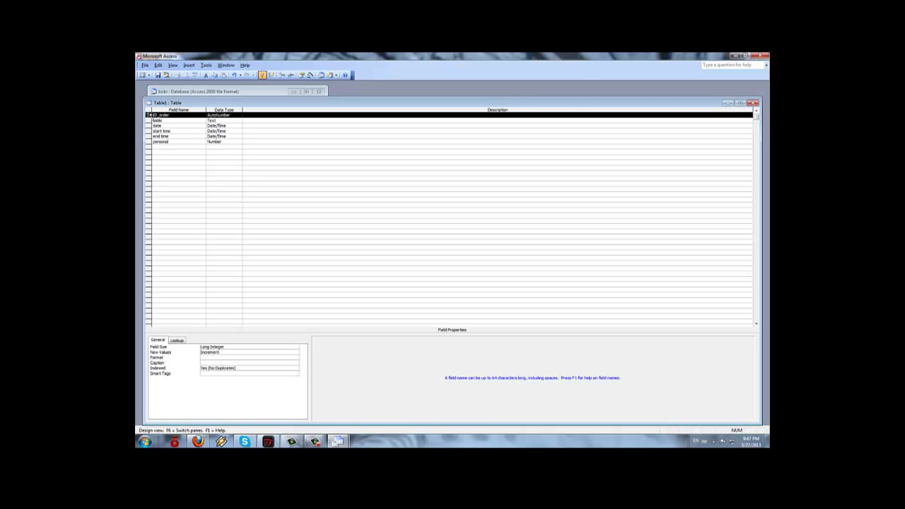
Step: Set the personal field's lookup display control to List Box with the Personal table as row source
left_click(150, 142)
left_click(176, 341)
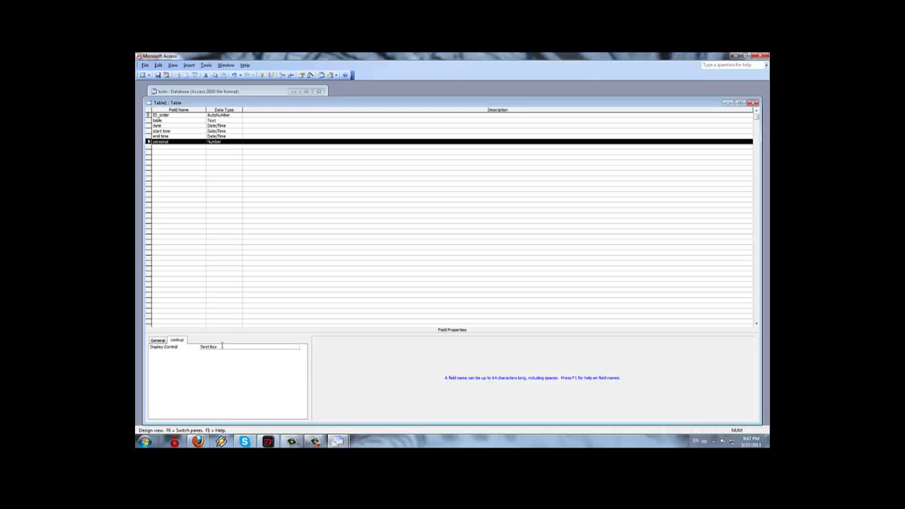
left_click(222, 346)
left_click(296, 348)
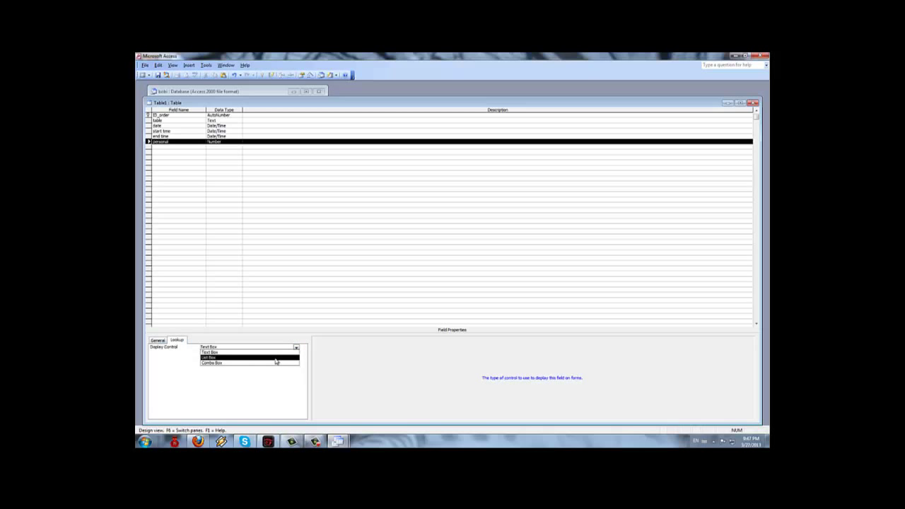
left_click(276, 358)
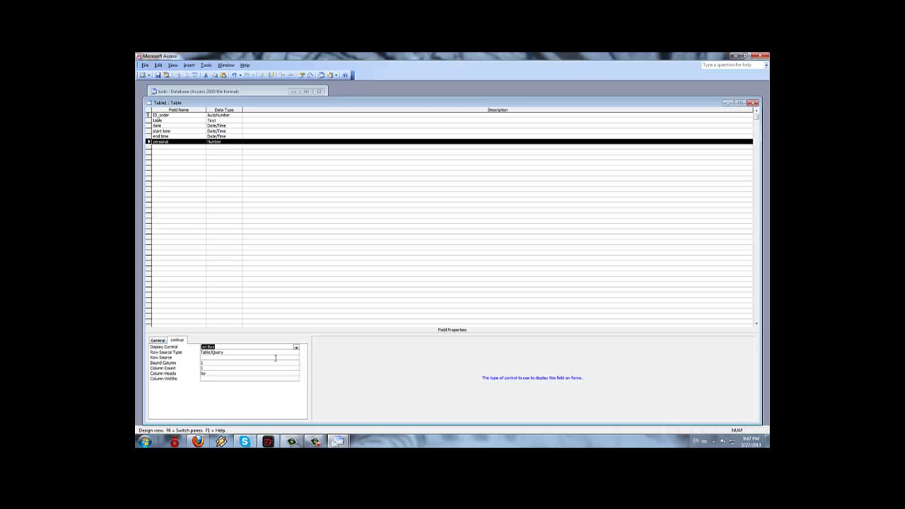
left_click(221, 358)
type("Personal")
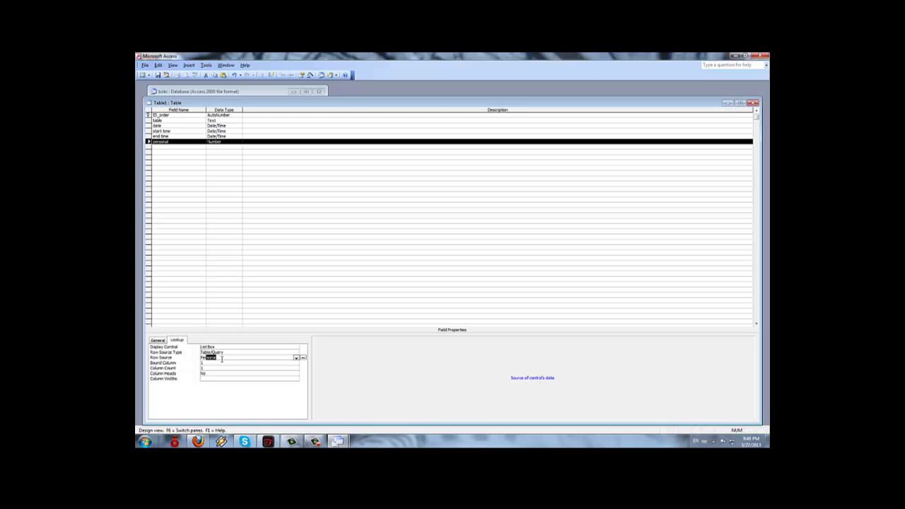
Step: Close the table design and save the table as Orders
left_click(754, 103)
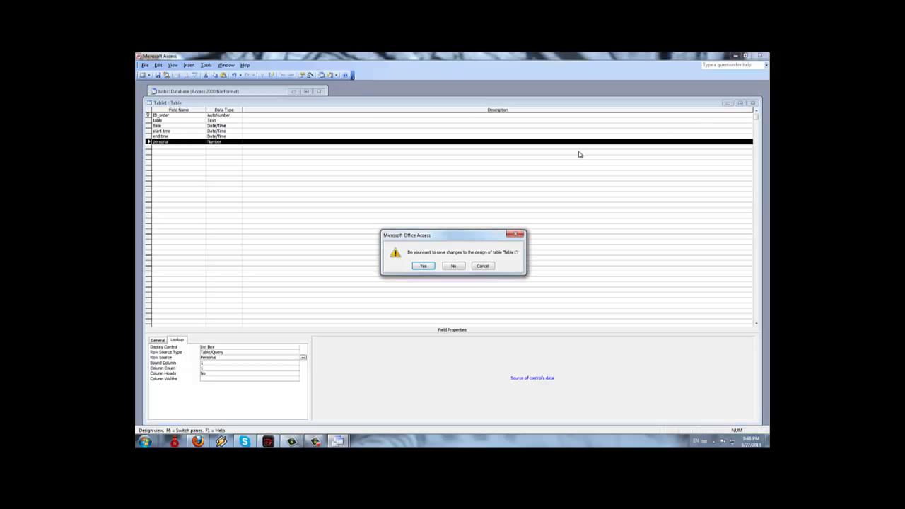
left_click(420, 266)
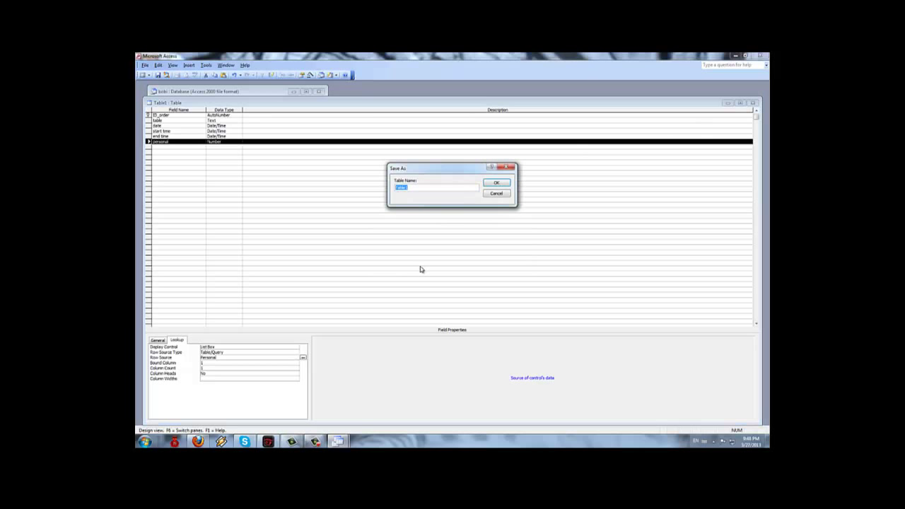
type("Orders")
left_click(497, 183)
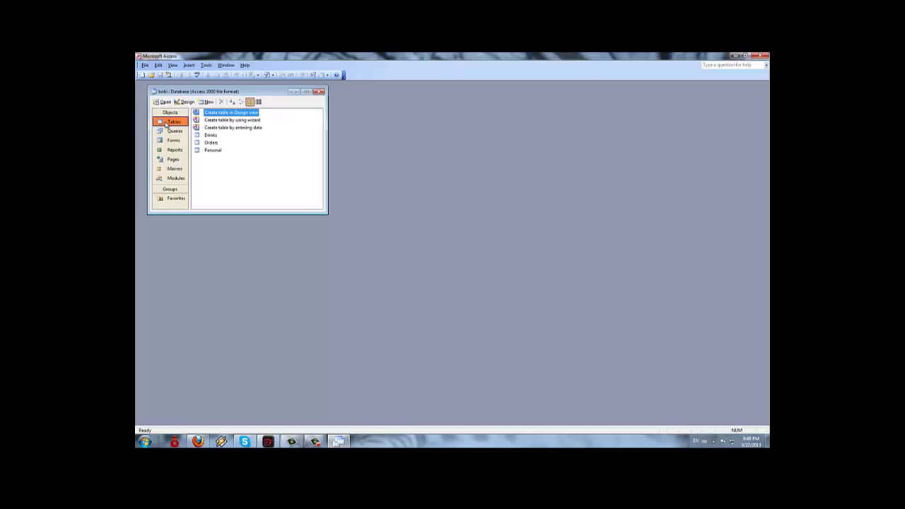
Step: Start a new table in Design view with the fields ID_Order, ID_Drinks and number
double_click(212, 113)
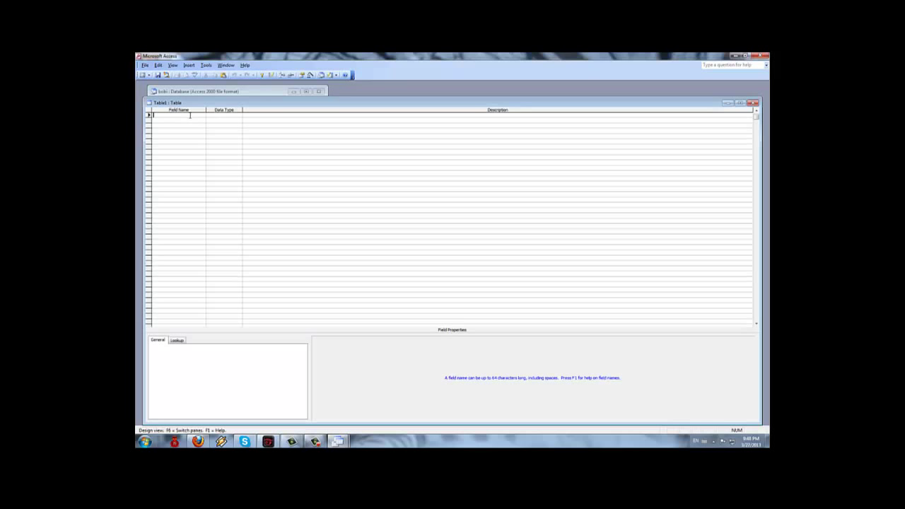
key("Caps_Lock")
type("ID_ORDER")
key("Caps_Lock")
type("der")
left_click(182, 124)
key("Caps_Lock")
type("ID_D")
key("Caps_Lock")
type("rinks")
key("Down")
type("number")
Step: Set the data type of the ID_Order, ID_Drinks and number fields to Number
left_click(239, 115)
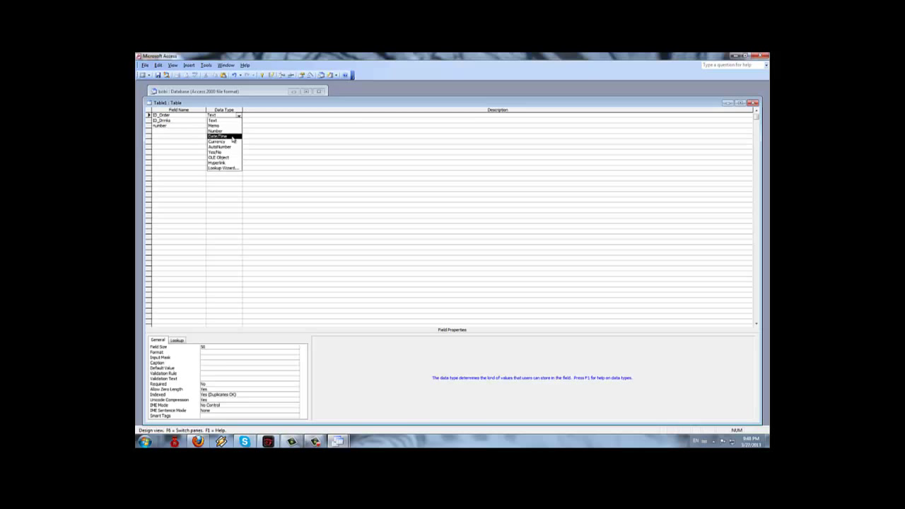
left_click(226, 132)
left_click(238, 121)
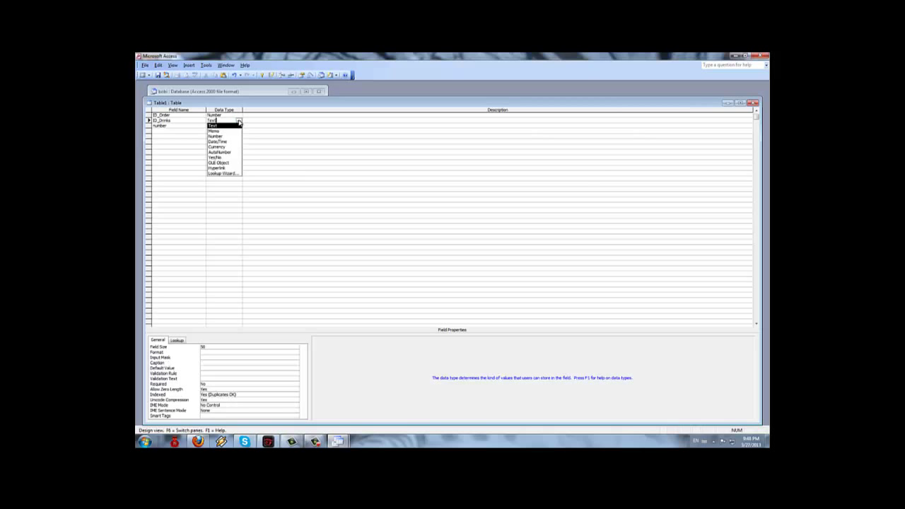
left_click(225, 136)
left_click(238, 126)
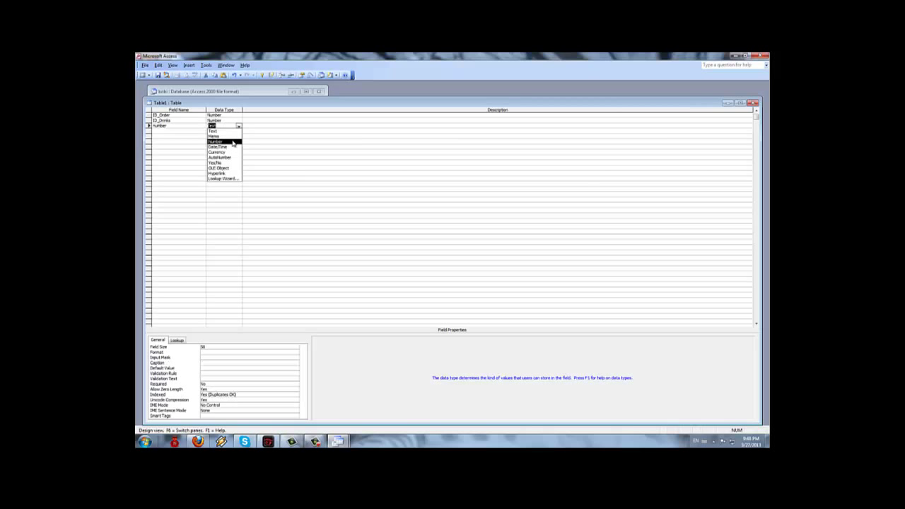
left_click(233, 142)
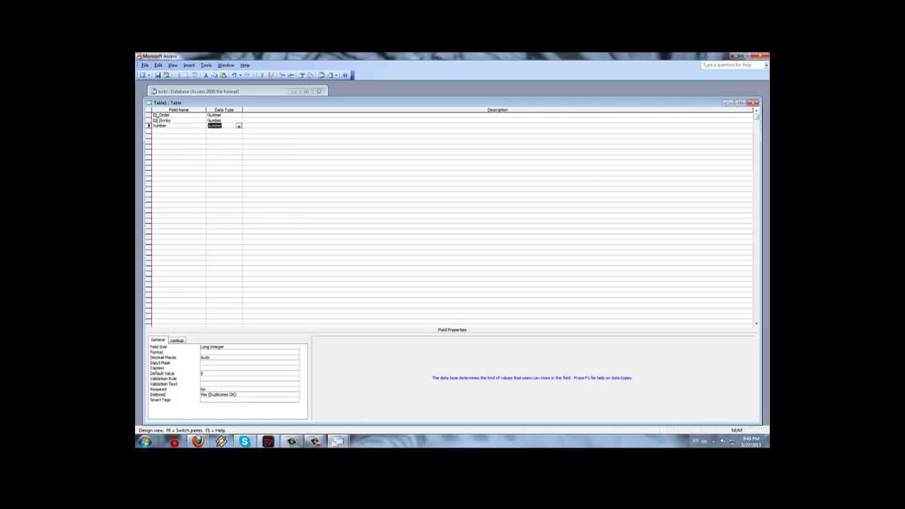
Step: Set the ID_Order field's lookup display control to List Box with the Orders table as row source
left_click(149, 115)
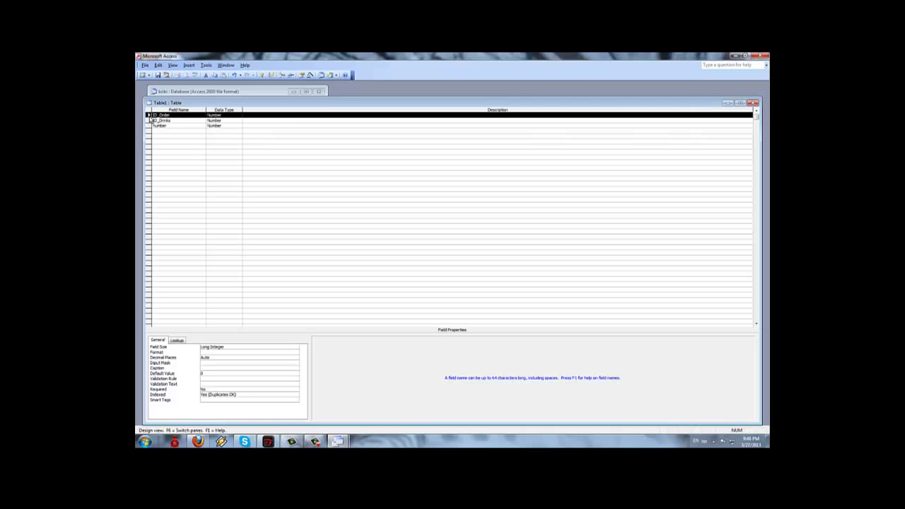
left_click(178, 340)
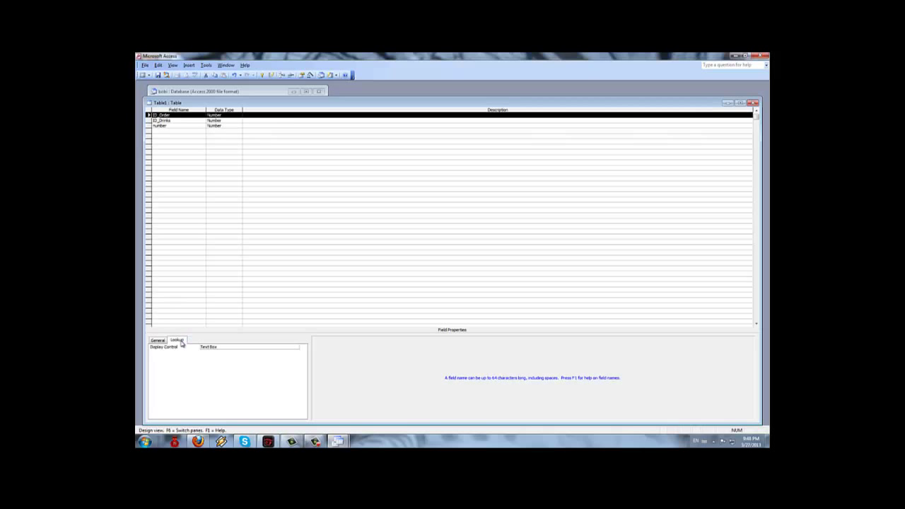
left_click(212, 347)
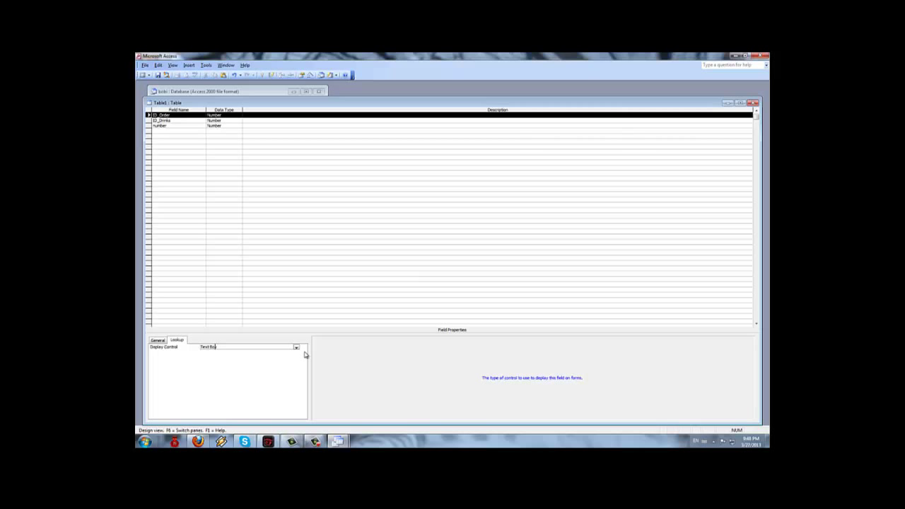
left_click(297, 348)
left_click(275, 357)
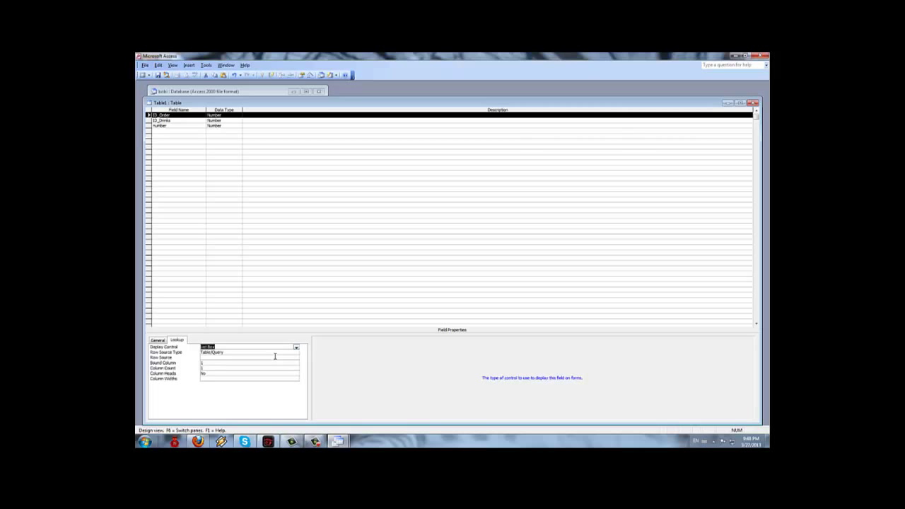
left_click(273, 353)
left_click(266, 357)
Step: Set the ID_Drinks field's lookup display control to Combo Box
left_click(149, 121)
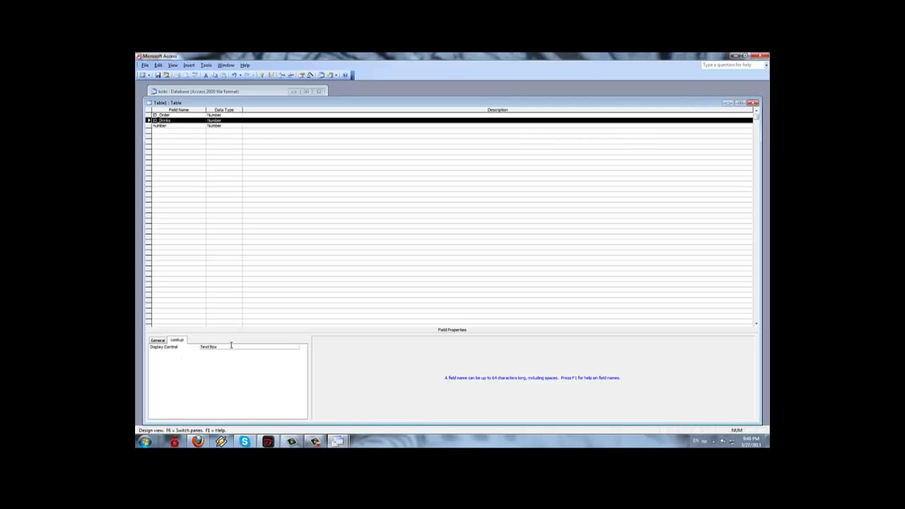
left_click(296, 347)
left_click(272, 354)
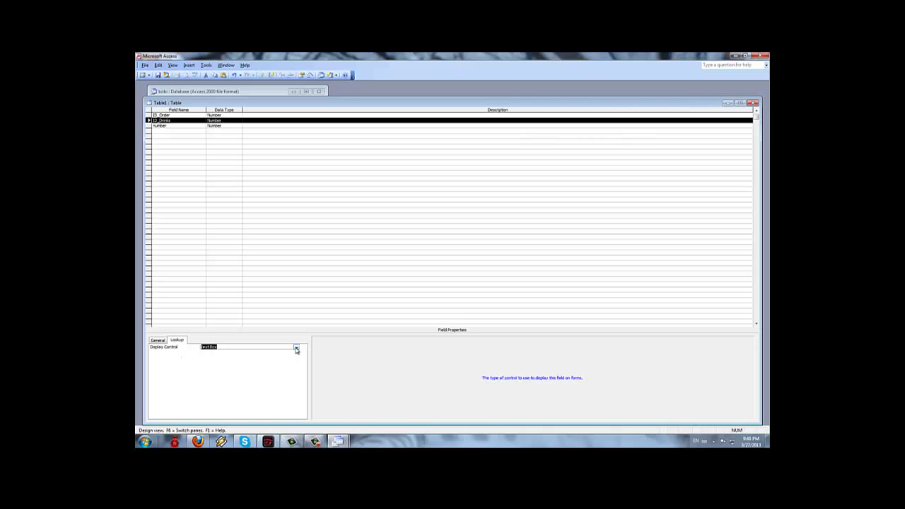
left_click(296, 347)
left_click(281, 363)
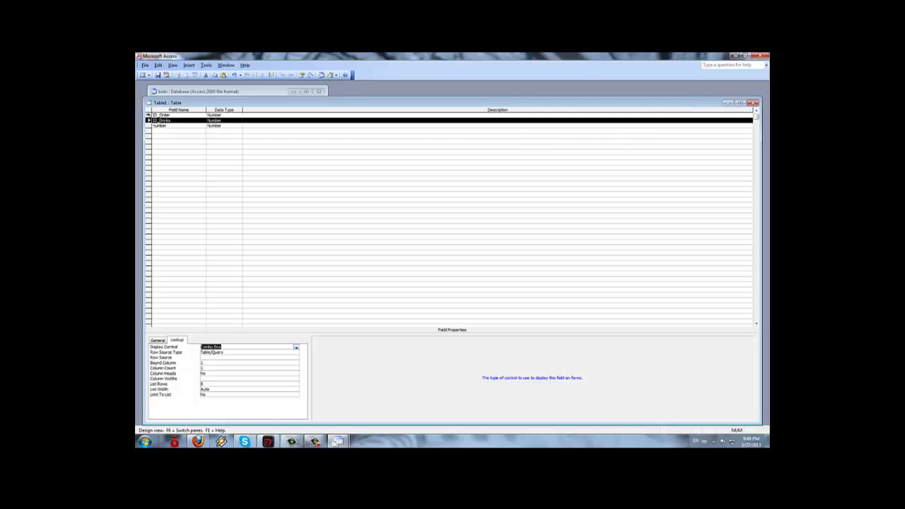
Step: Make ID_Order the primary key of the new table
left_click(148, 115)
right_click(148, 114)
key("Escape")
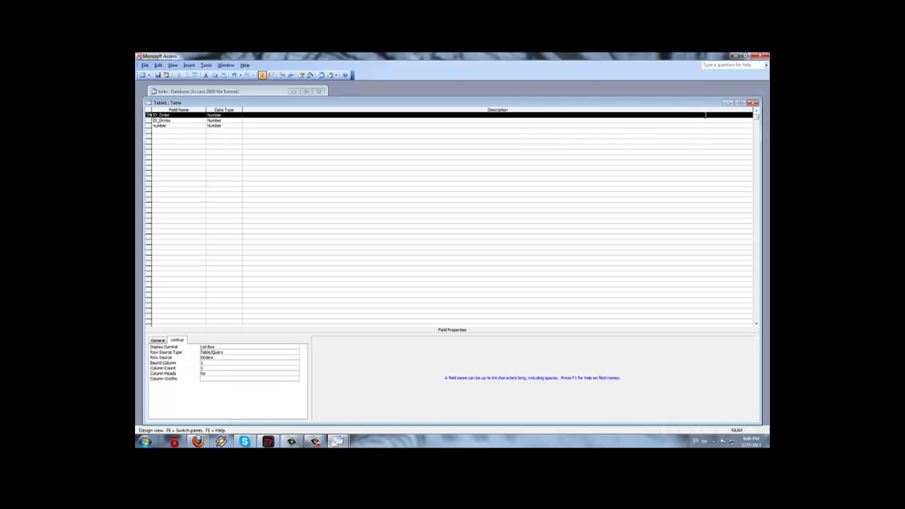
Step: Close the table design and save the table as Clients
left_click(754, 102)
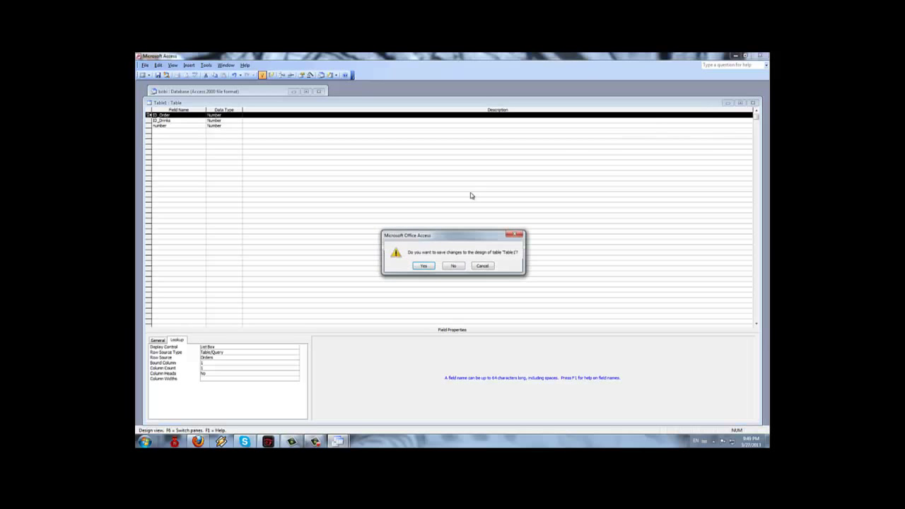
left_click(425, 266)
type("O")
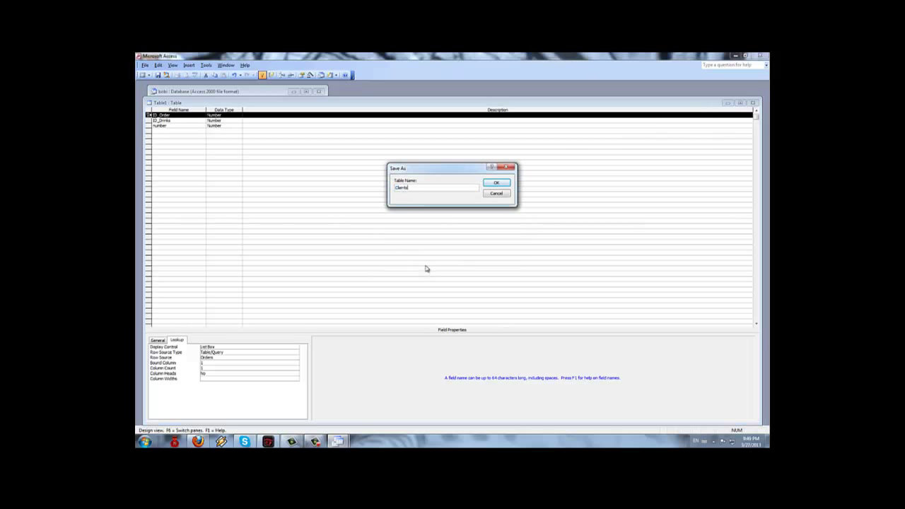
left_click(498, 183)
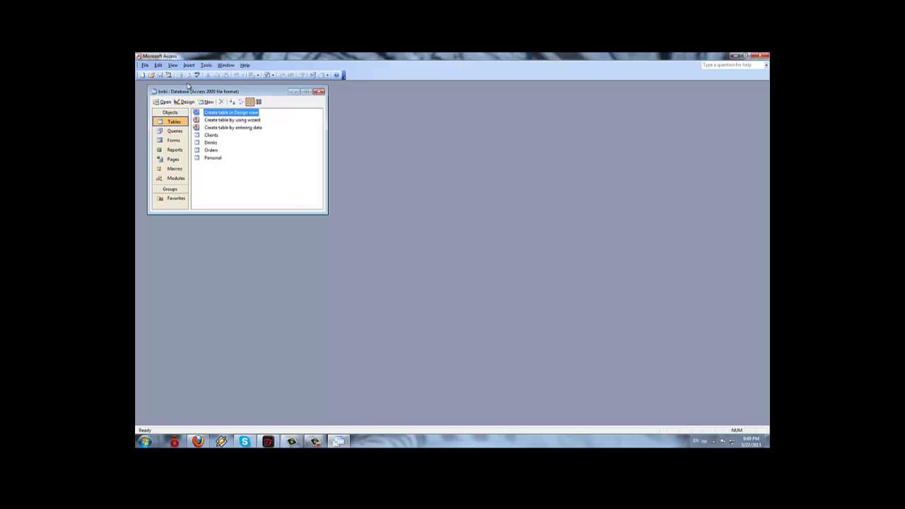
Step: Open the database relationships and add the Clients, Drinks, Orders and Personal tables to the layout
left_click(206, 65)
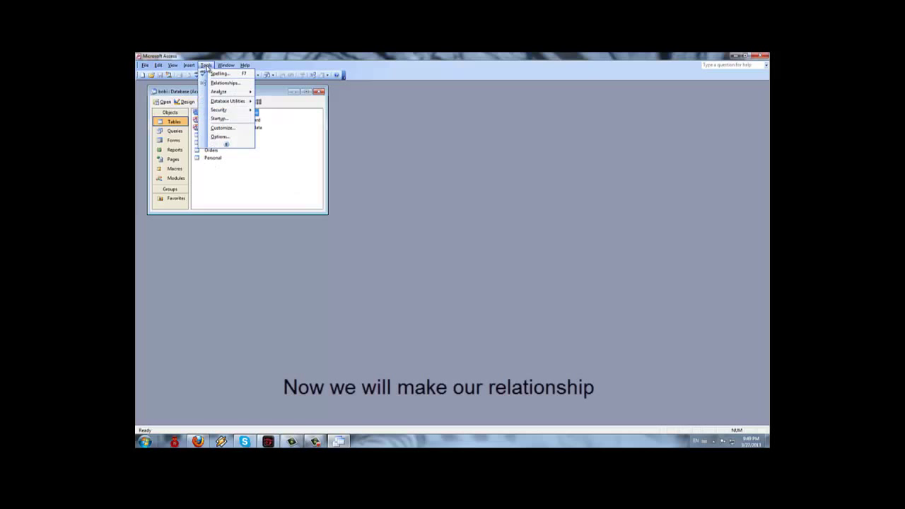
left_click(225, 82)
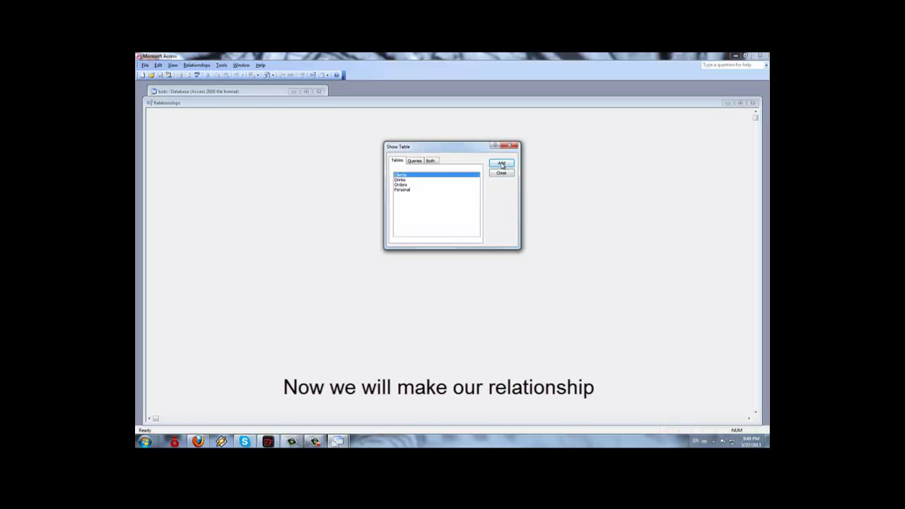
left_click(497, 164)
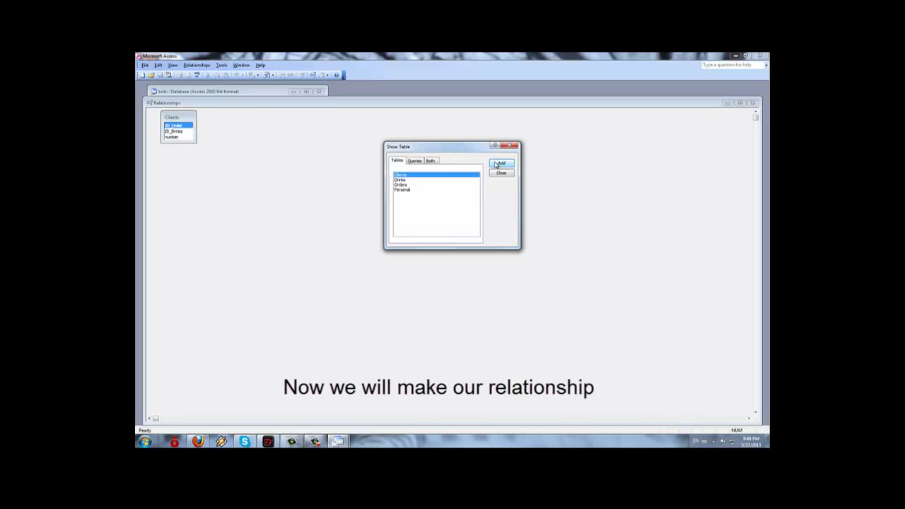
left_click(432, 179)
left_click(497, 163)
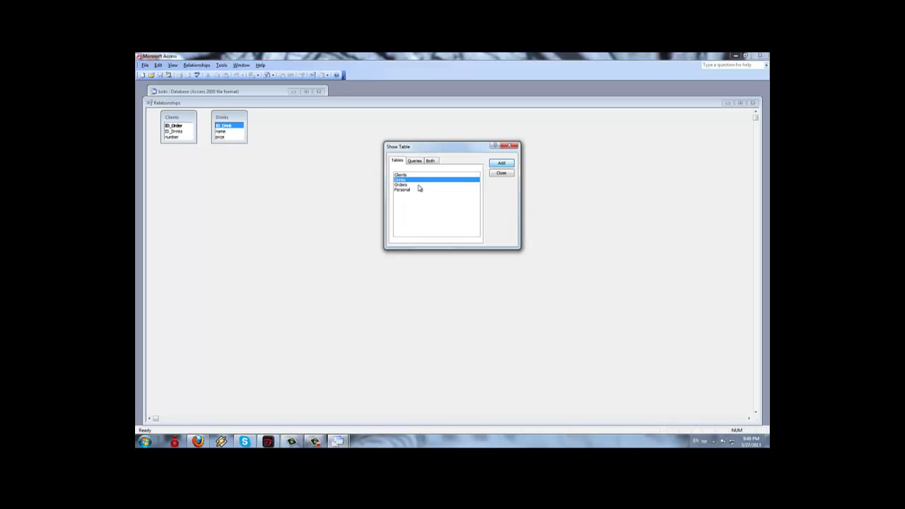
left_click(401, 185)
left_click(499, 165)
left_click(404, 189)
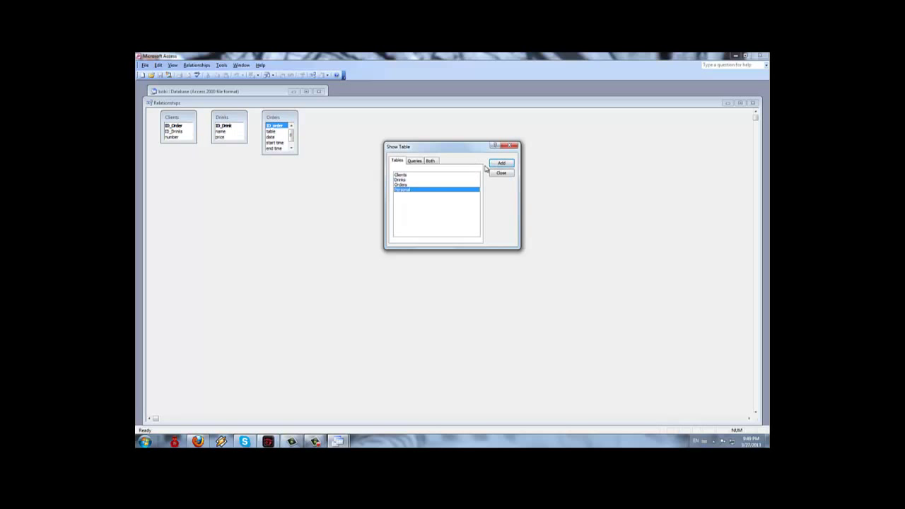
left_click(496, 164)
left_click(509, 146)
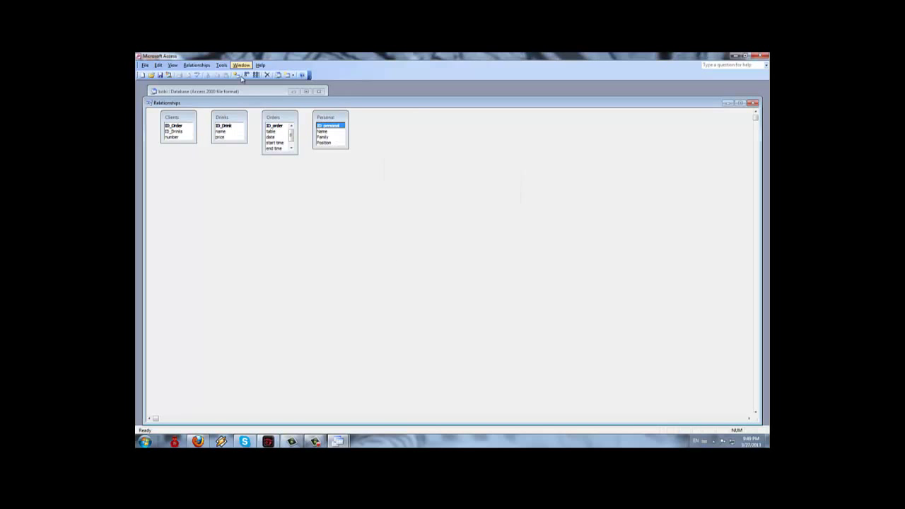
Step: Rearrange the relationship layout so the Clients table sits between Drinks and Orders
left_click_drag(190, 121, 219, 164)
left_click_drag(226, 118, 165, 120)
left_click_drag(204, 163, 224, 123)
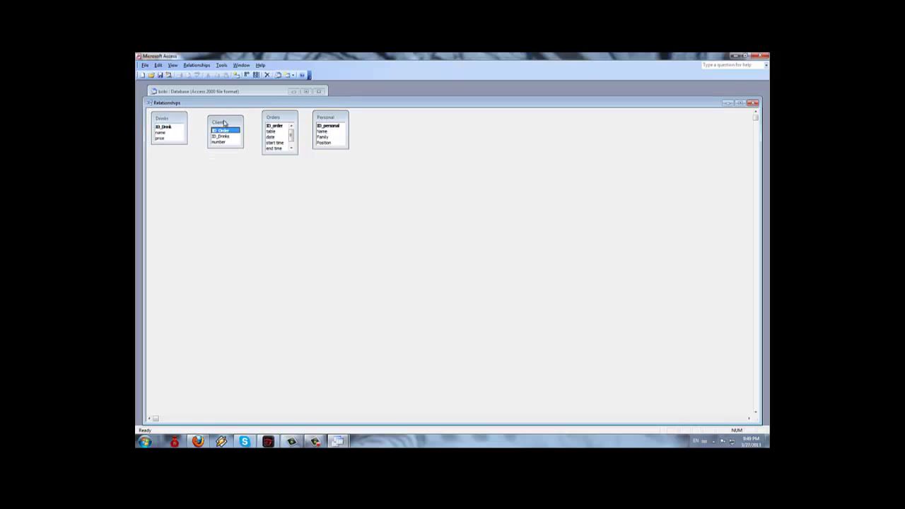
Step: Create relationships from ID_Drink in Drinks to ID_Drinks in Clients, and from ID_Order in Clients to ID_order in Orders
left_click_drag(164, 127, 220, 137)
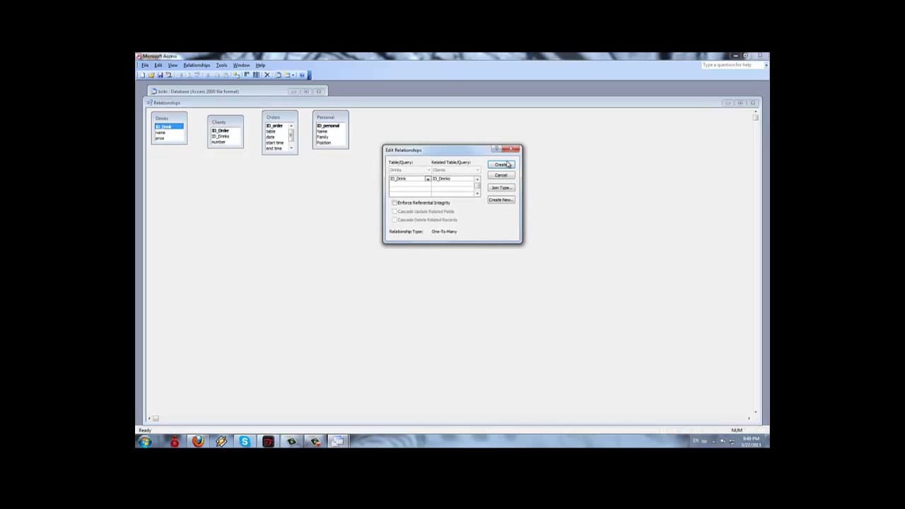
key("Return")
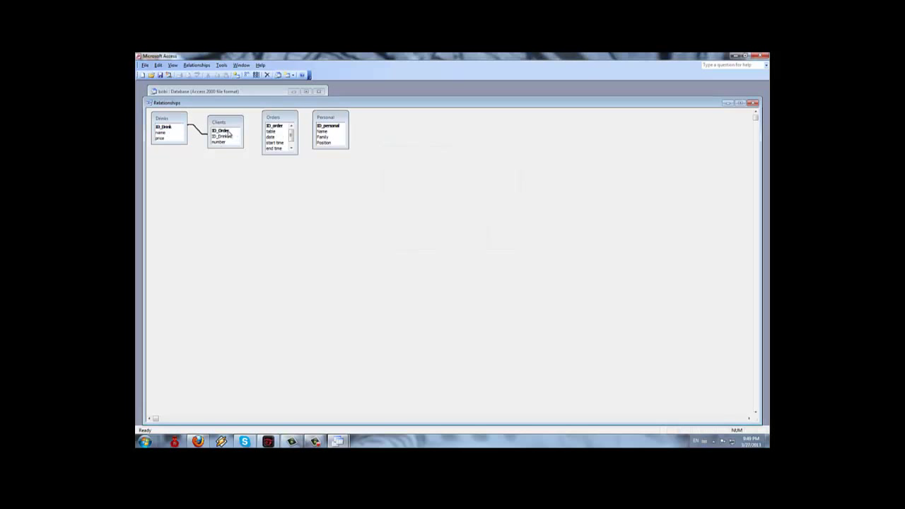
left_click_drag(221, 131, 278, 127)
left_click(506, 164)
Step: Relate the personal field in Orders to ID_personal in Personal, and close the relationships with the layout saved
left_click_drag(294, 140, 324, 127)
left_click(501, 165)
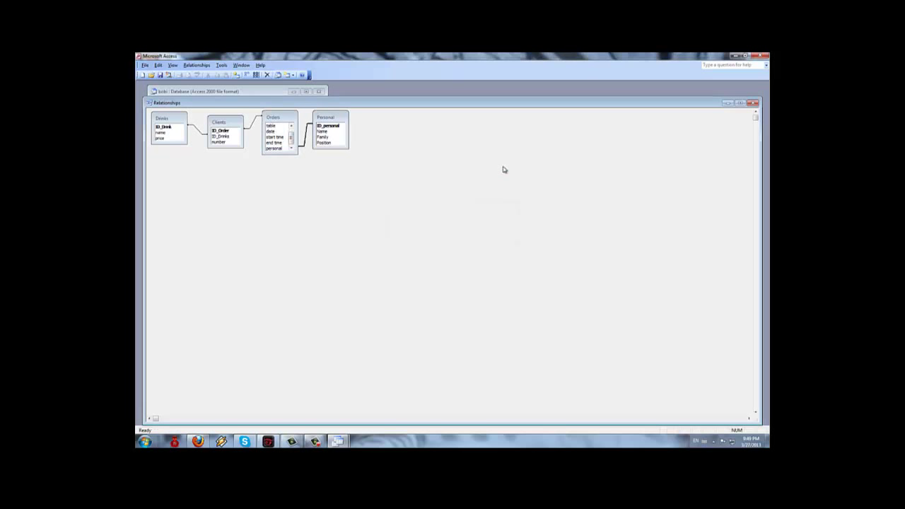
left_click(753, 103)
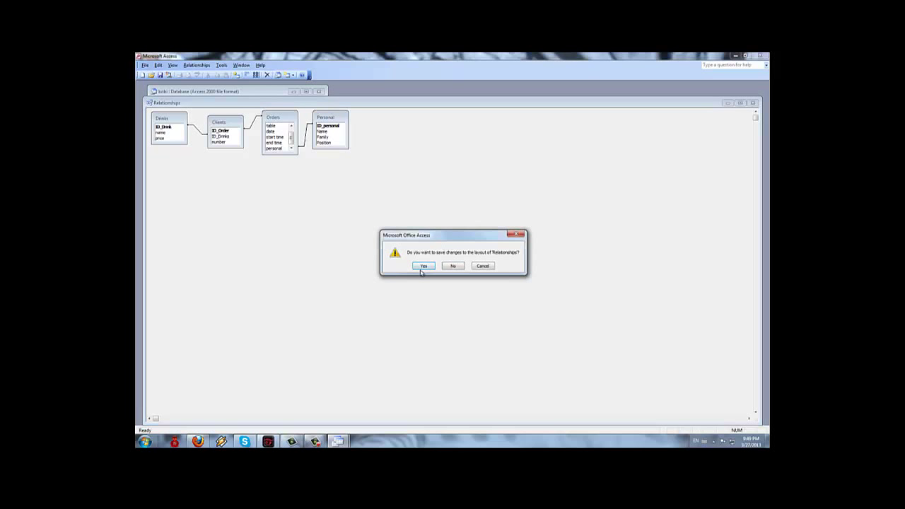
left_click(422, 267)
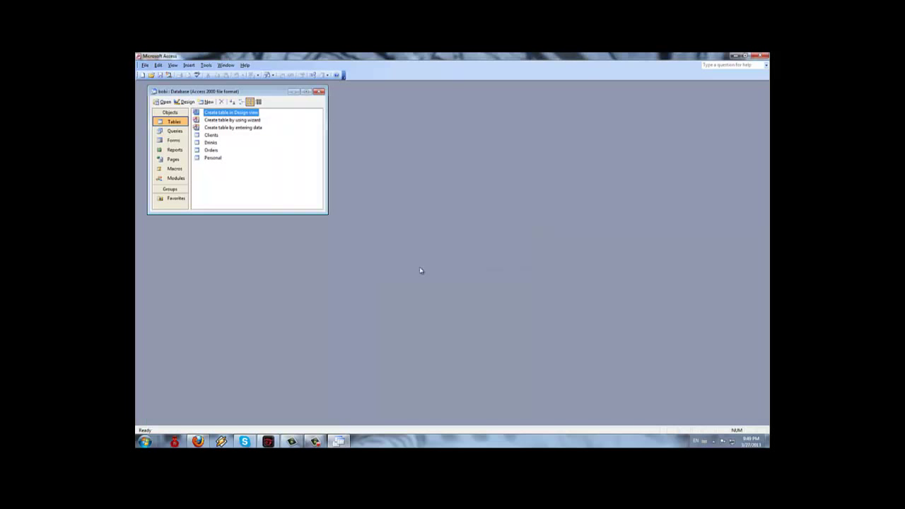
left_click(291, 442)
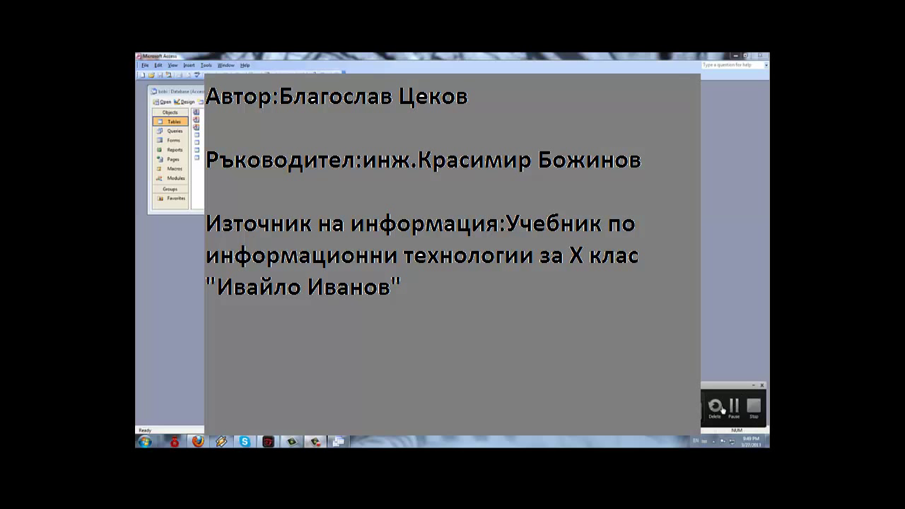
left_click(749, 409)
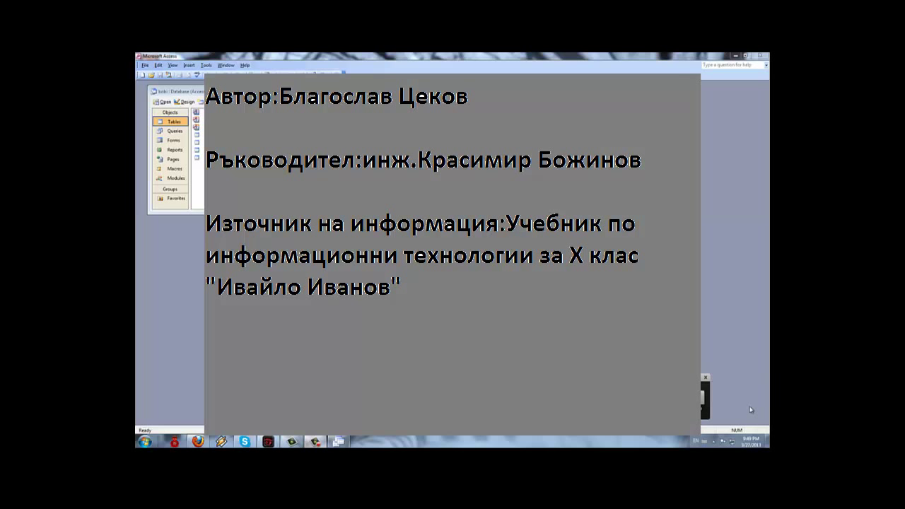